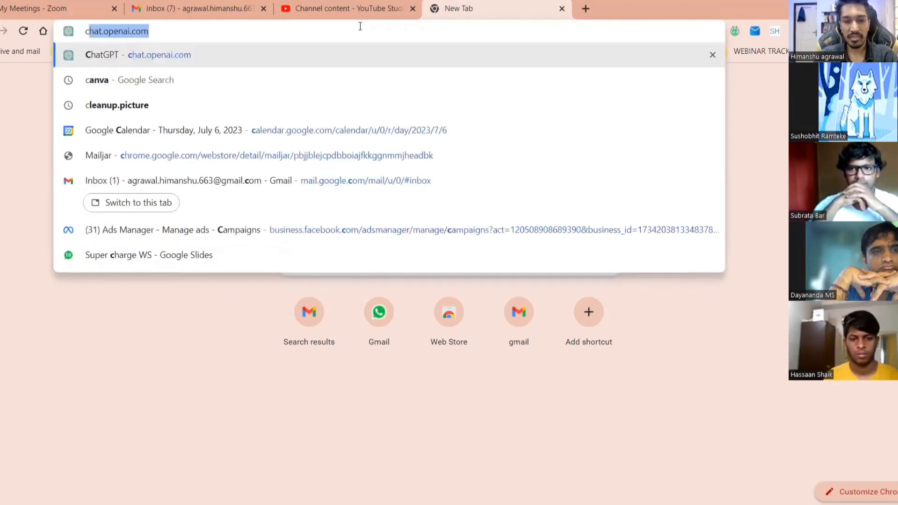
# Open the cleanup.pictures website.
pyautogui.write('.picture')
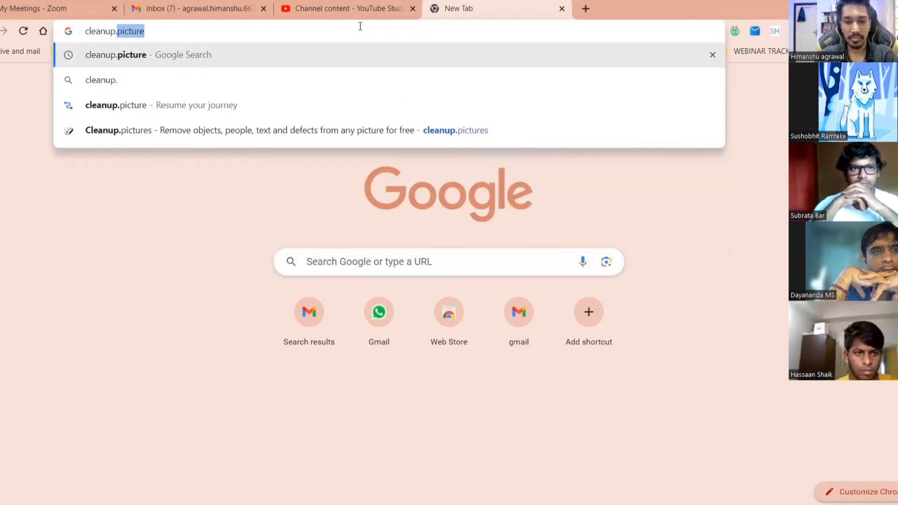
pyautogui.write('s')
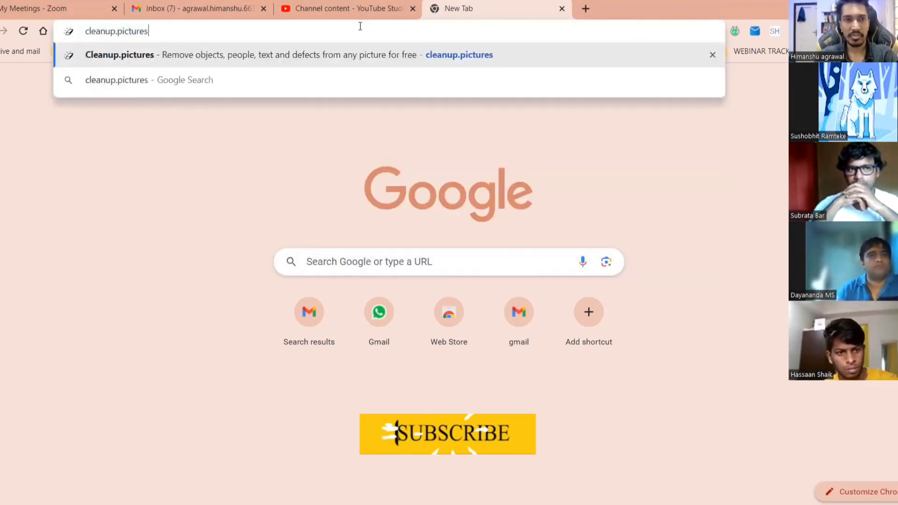
pyautogui.press('Return')
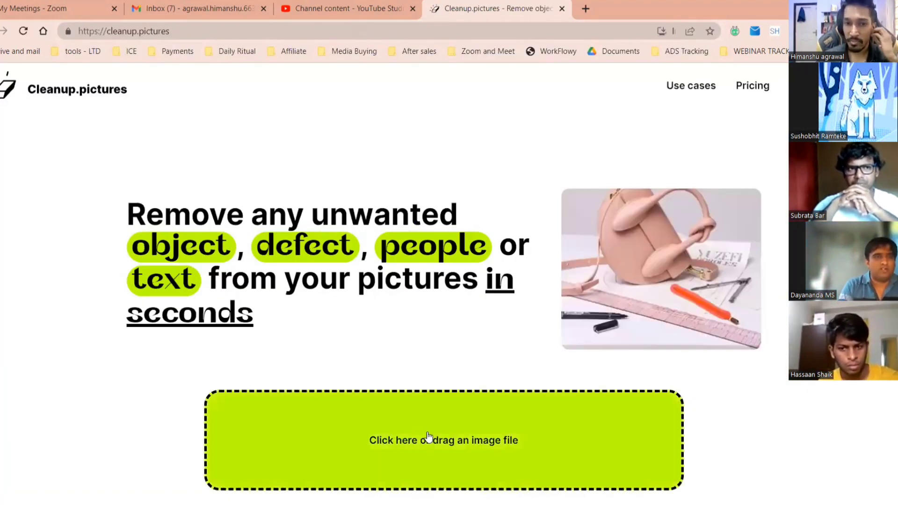
# Upload the image New Website Blue Mockup Instagram - Laptop from Downloads and continue with the SD version.
pyautogui.click(425, 432)
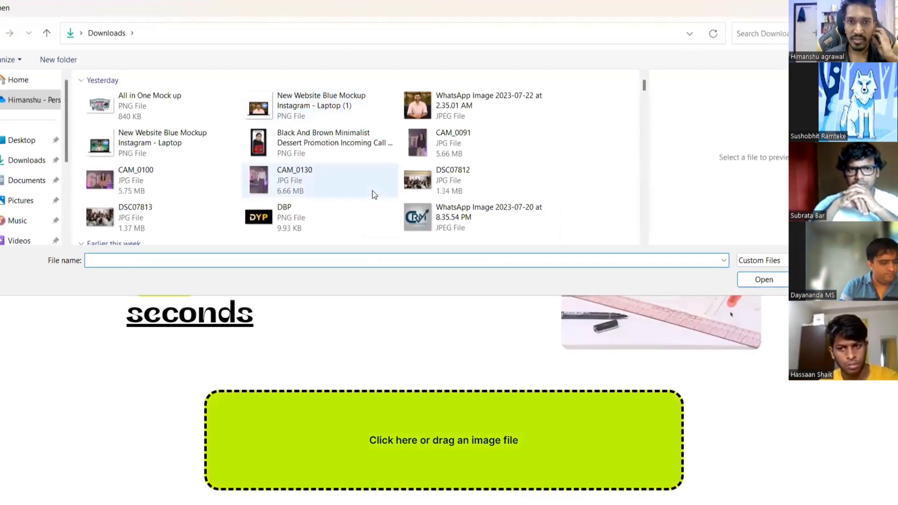
pyautogui.scroll(-2, 352, 196)
pyautogui.scroll(-2, 352, 198)
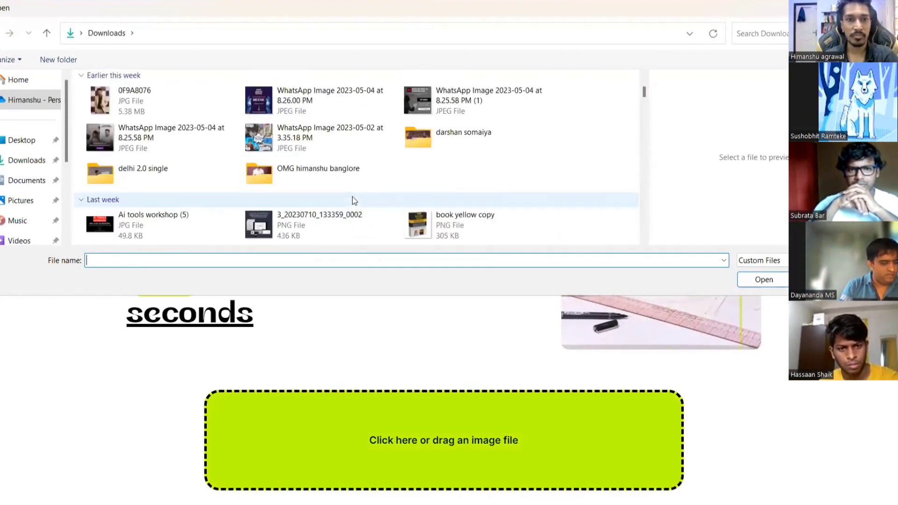
pyautogui.scroll(-3, 352, 197)
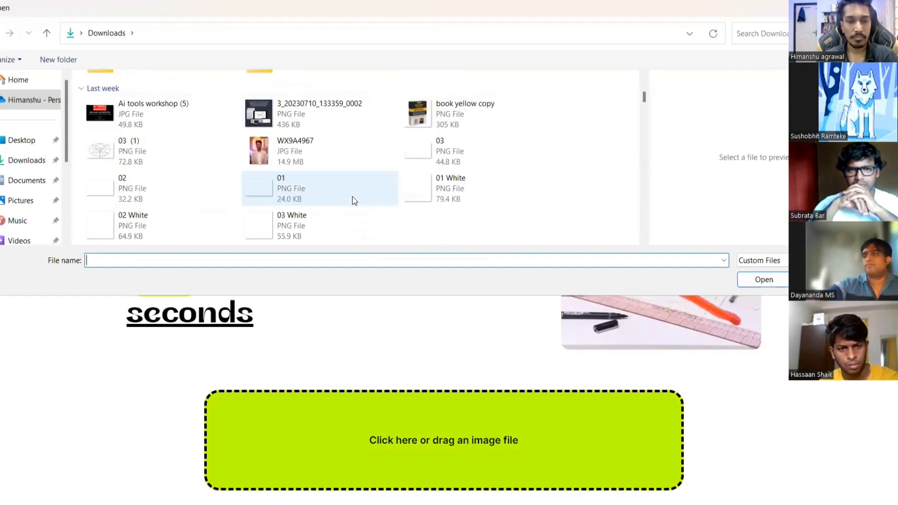
pyautogui.scroll(6, 352, 196)
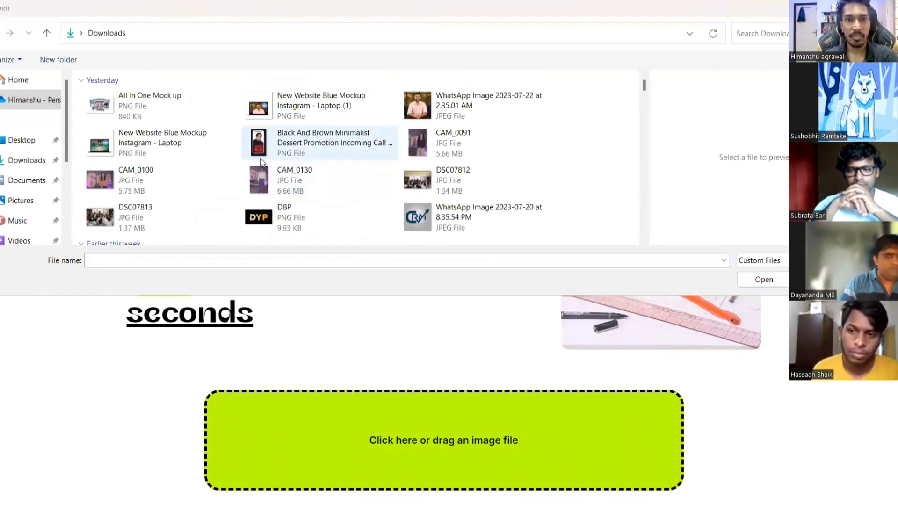
pyautogui.scroll(-2, 262, 163)
pyautogui.scroll(2, 262, 163)
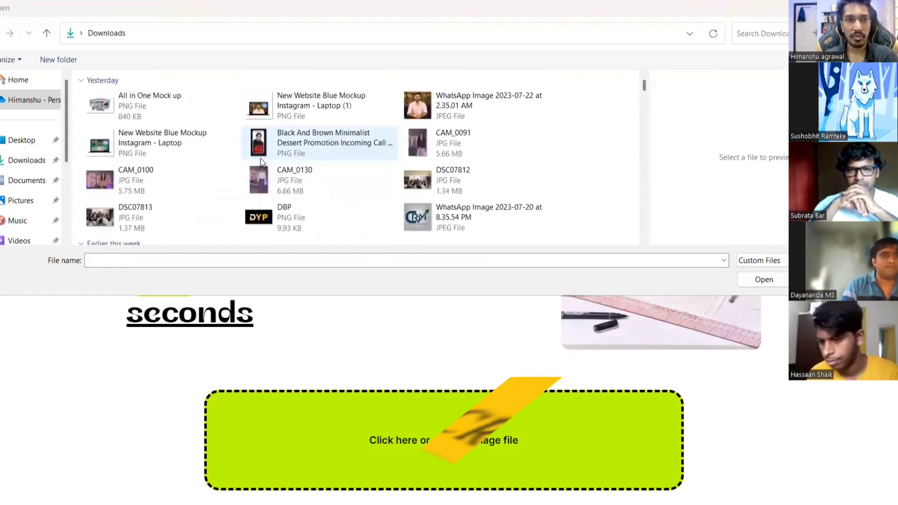
pyautogui.click(159, 141)
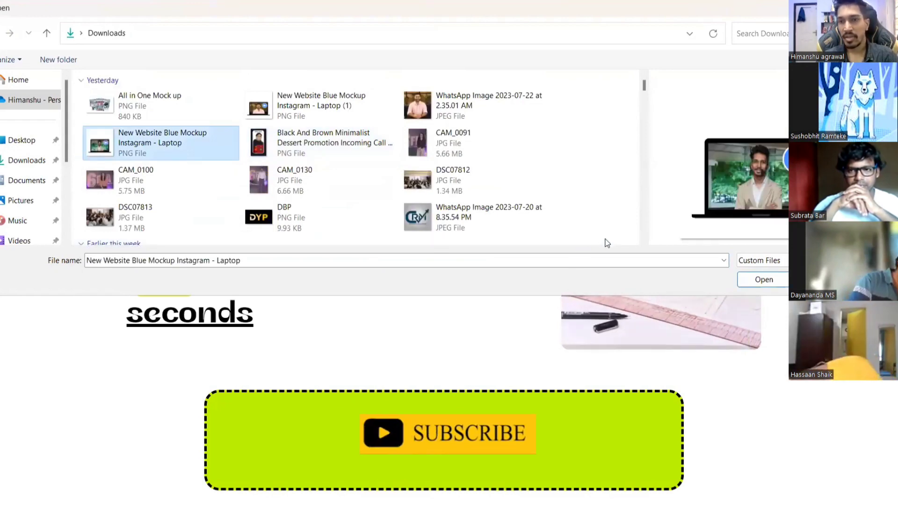
pyautogui.click(765, 280)
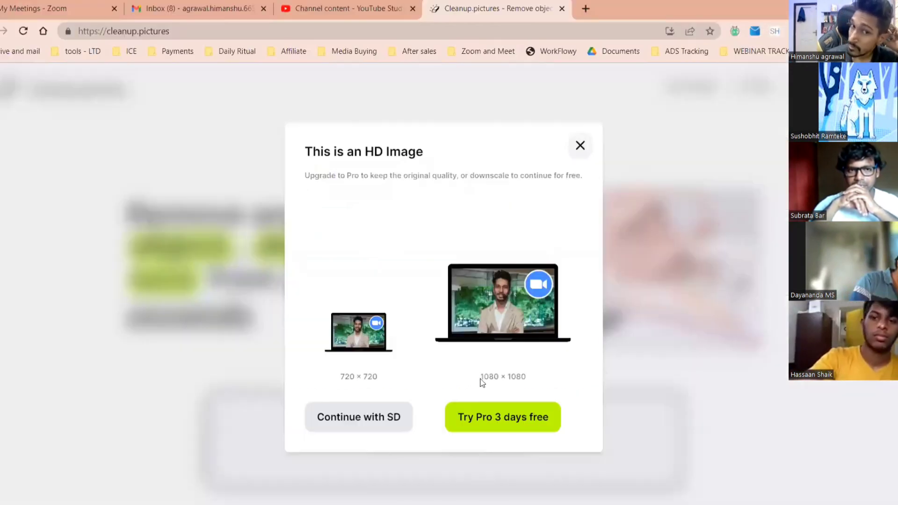
pyautogui.click(390, 418)
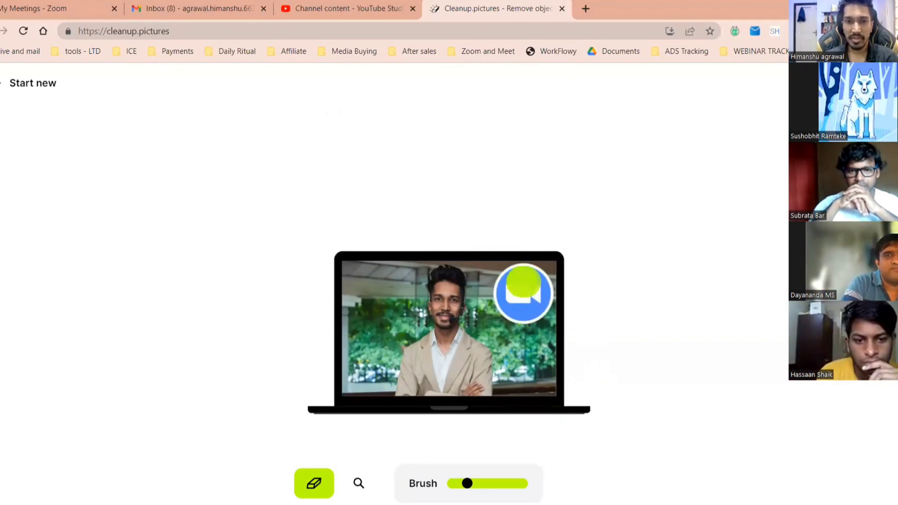
# Erase the round blue video-camera badge from the laptop screen and open the download options.
pyautogui.moveTo(523, 281); pyautogui.dragTo(512, 287)
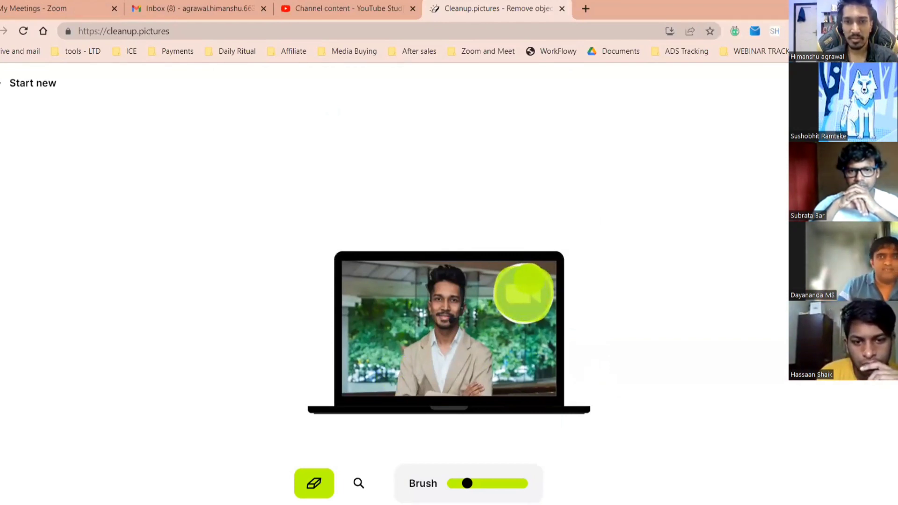
pyautogui.moveTo(523, 293)
pyautogui.mouseDown()
pyautogui.moveTo(517, 306)
pyautogui.moveTo(526, 321)
pyautogui.moveTo(534, 314)
pyautogui.mouseUp()
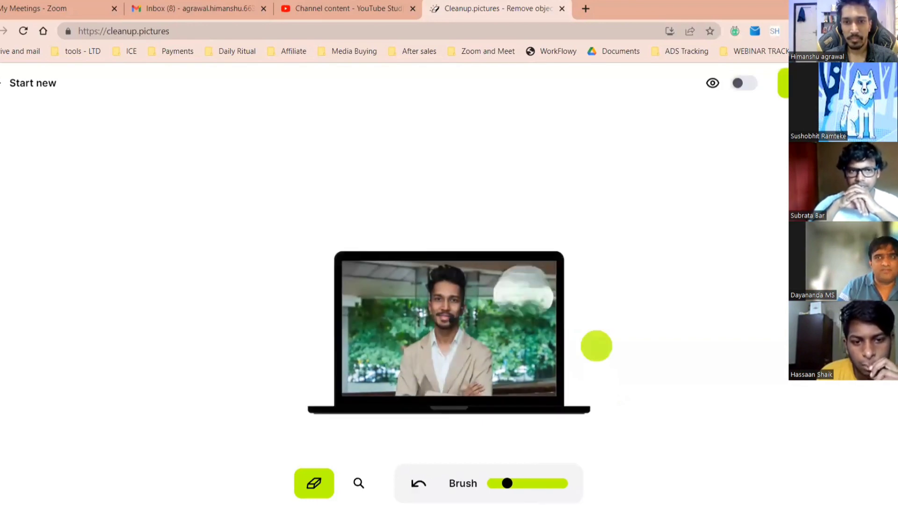
pyautogui.moveTo(519, 283)
pyautogui.mouseDown()
pyautogui.moveTo(502, 288)
pyautogui.moveTo(507, 293)
pyautogui.moveTo(513, 272)
pyautogui.moveTo(531, 274)
pyautogui.moveTo(538, 294)
pyautogui.mouseUp()
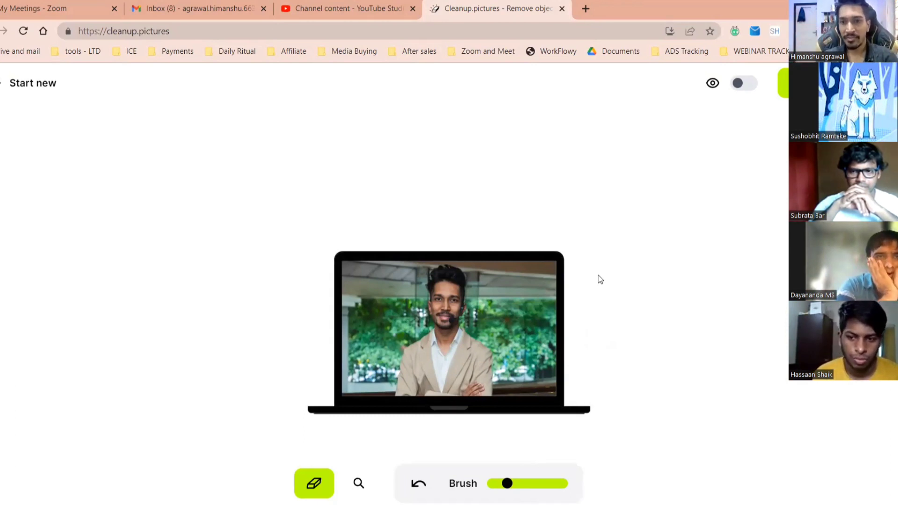
pyautogui.click(784, 84)
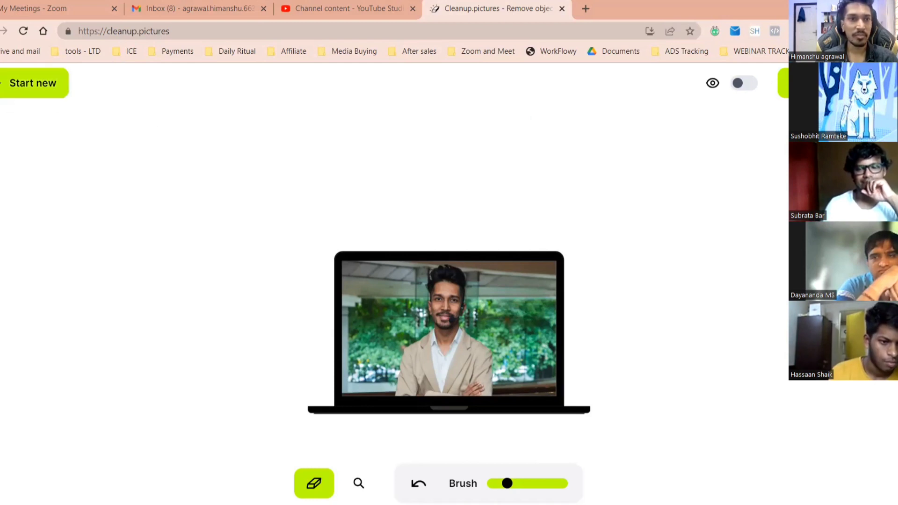
# Start a new cleanup with the ICE BUNDLE marketing ad image and continue with the SD version.
pyautogui.click(2, 89)
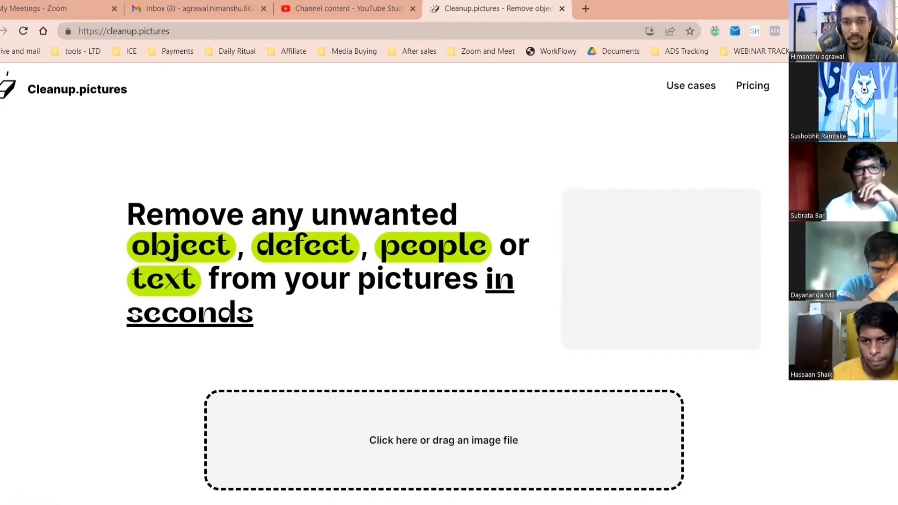
pyautogui.click(482, 421)
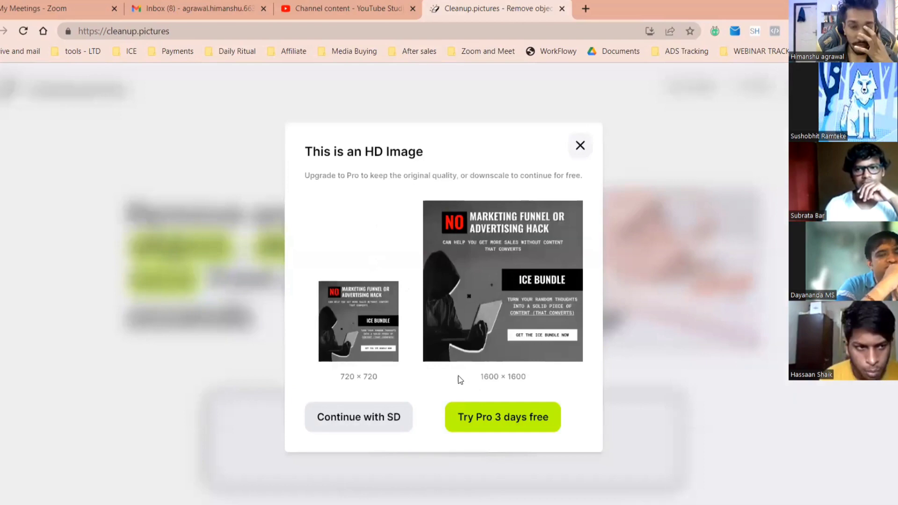
pyautogui.click(330, 421)
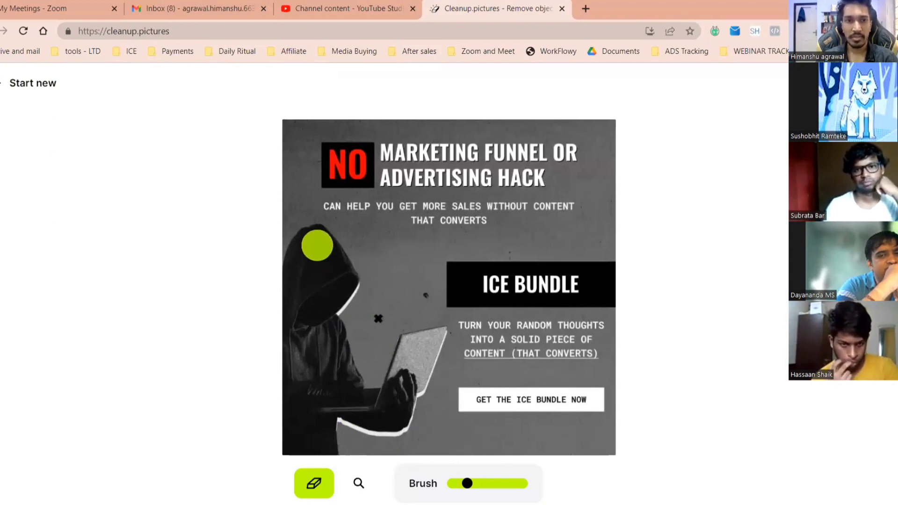
# Erase the hooded figure with the laptop from the ad, brush over the leftover patches, and open the download options.
pyautogui.moveTo(317, 233)
pyautogui.mouseDown()
pyautogui.moveTo(285, 271)
pyautogui.moveTo(316, 238)
pyautogui.moveTo(331, 244)
pyautogui.moveTo(357, 293)
pyautogui.moveTo(337, 320)
pyautogui.moveTo(358, 400)
pyautogui.moveTo(382, 384)
pyautogui.moveTo(402, 338)
pyautogui.moveTo(442, 338)
pyautogui.moveTo(412, 386)
pyautogui.moveTo(402, 427)
pyautogui.moveTo(338, 416)
pyautogui.moveTo(334, 457)
pyautogui.mouseUp()
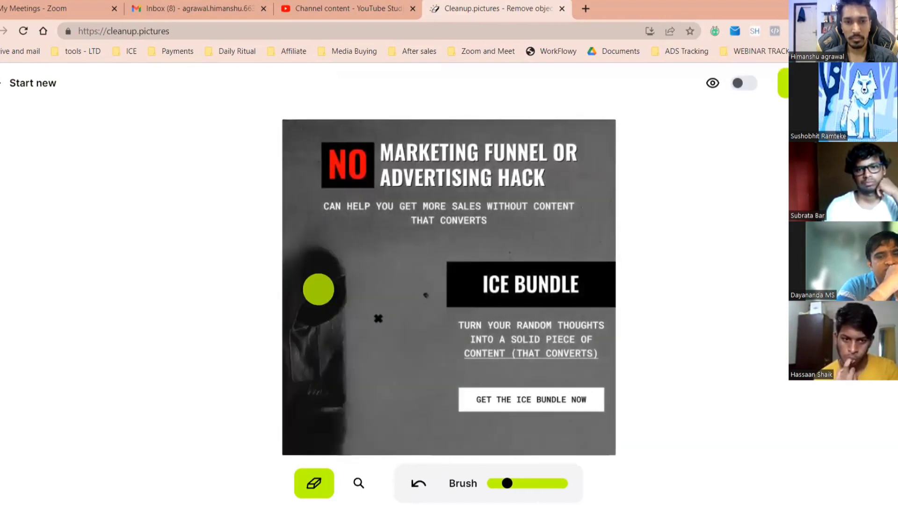
pyautogui.moveTo(291, 261)
pyautogui.mouseDown()
pyautogui.moveTo(320, 257)
pyautogui.moveTo(334, 274)
pyautogui.moveTo(332, 446)
pyautogui.moveTo(294, 448)
pyautogui.moveTo(300, 276)
pyautogui.moveTo(303, 262)
pyautogui.moveTo(316, 375)
pyautogui.moveTo(311, 437)
pyautogui.mouseUp()
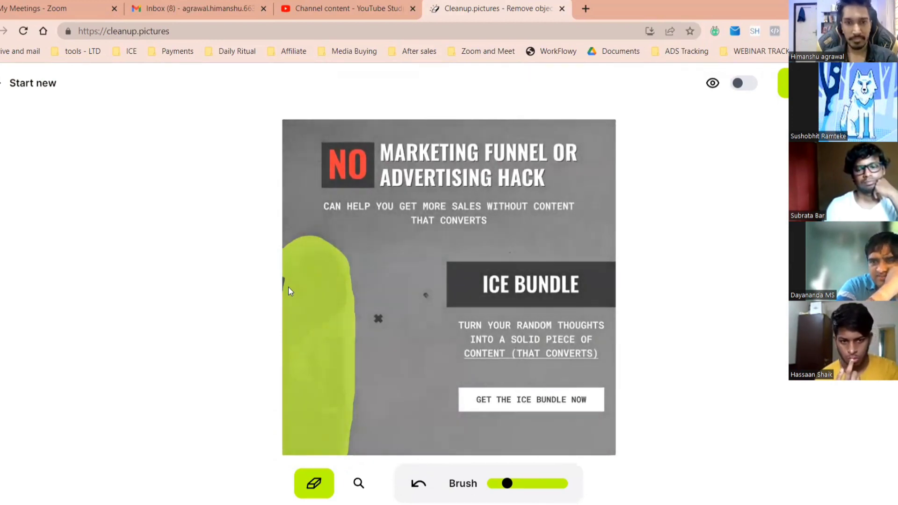
pyautogui.moveTo(288, 283)
pyautogui.mouseDown()
pyautogui.moveTo(311, 389)
pyautogui.moveTo(317, 382)
pyautogui.moveTo(311, 339)
pyautogui.moveTo(291, 427)
pyautogui.mouseUp()
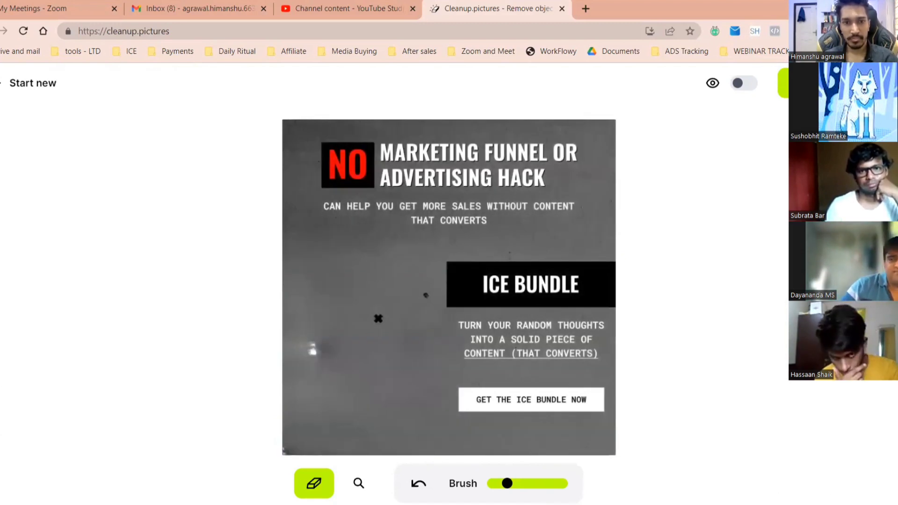
pyautogui.moveTo(304, 331)
pyautogui.mouseDown()
pyautogui.moveTo(323, 363)
pyautogui.moveTo(311, 361)
pyautogui.mouseUp()
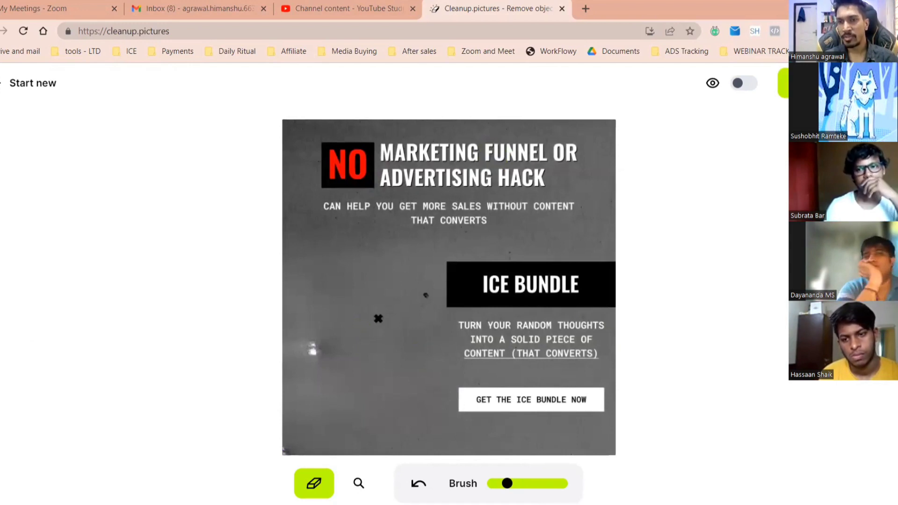
pyautogui.click(784, 83)
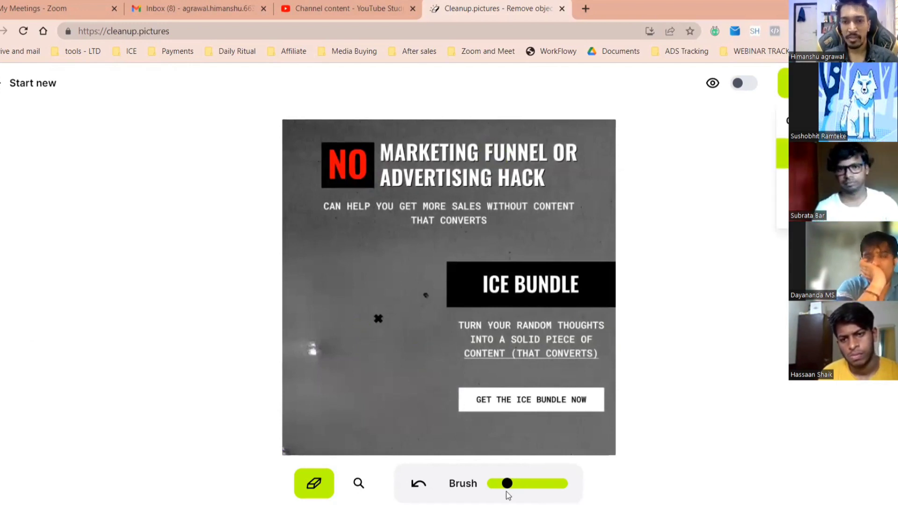
# Brush over the remaining white glow with a smaller brush and erase the dark speck beside the ICE BUNDLE banner.
pyautogui.moveTo(509, 486); pyautogui.dragTo(550, 486)
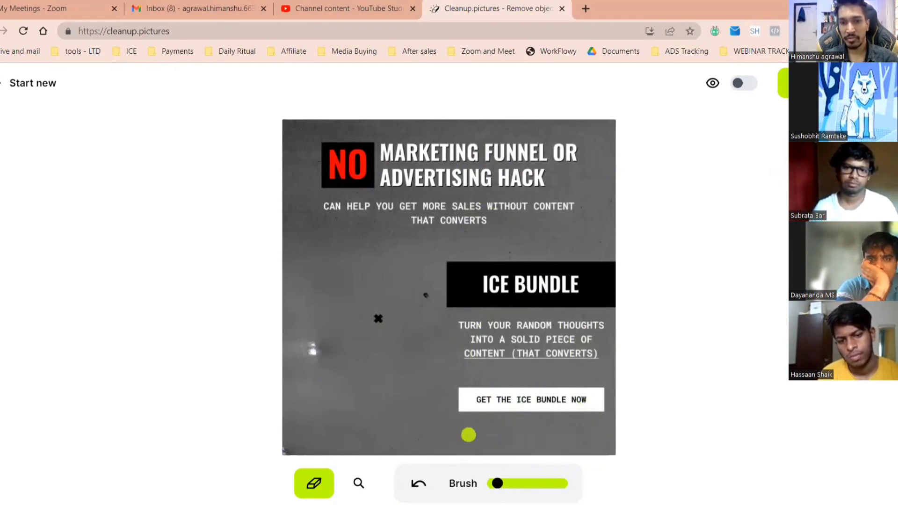
pyautogui.moveTo(317, 337)
pyautogui.mouseDown()
pyautogui.moveTo(316, 367)
pyautogui.moveTo(316, 335)
pyautogui.mouseUp()
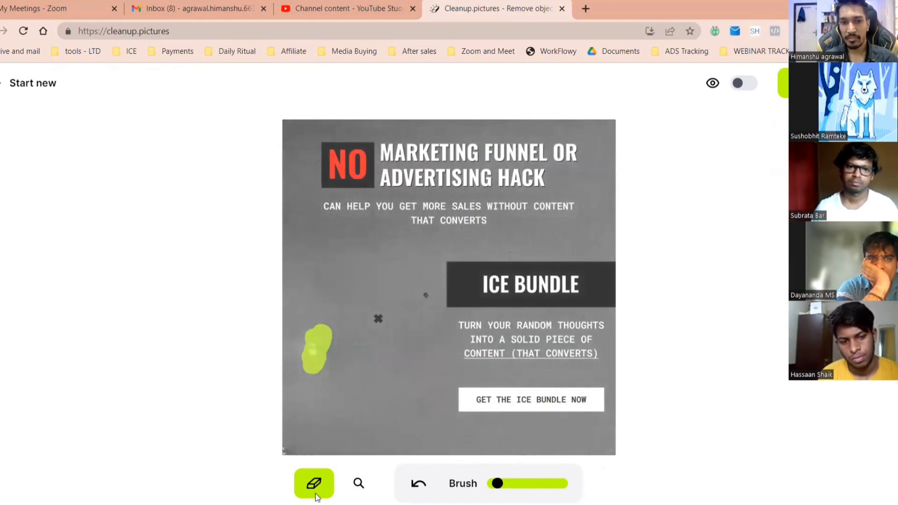
pyautogui.click(356, 487)
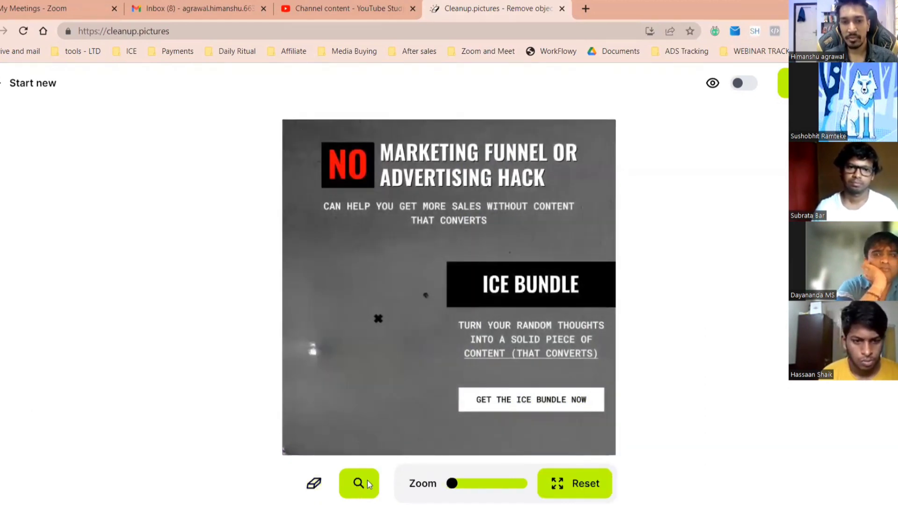
pyautogui.moveTo(452, 486); pyautogui.dragTo(482, 484)
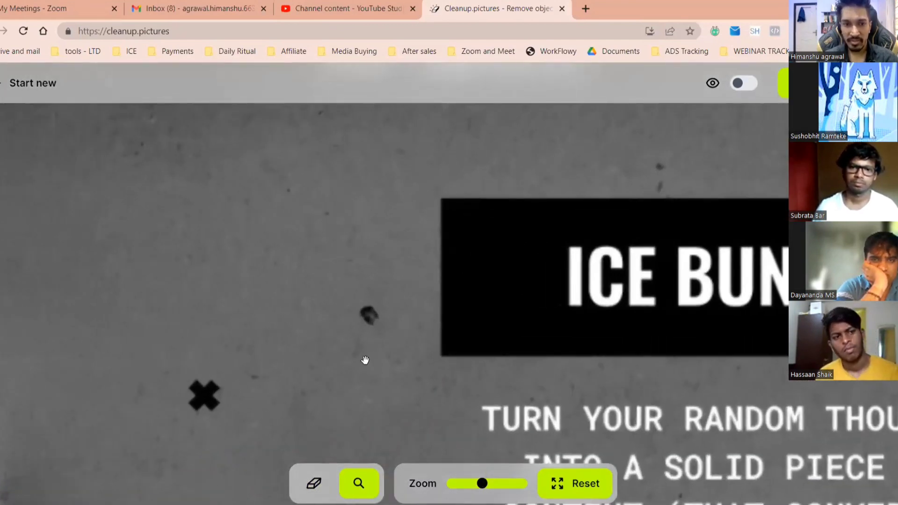
pyautogui.click(314, 484)
pyautogui.moveTo(373, 299); pyautogui.dragTo(366, 324)
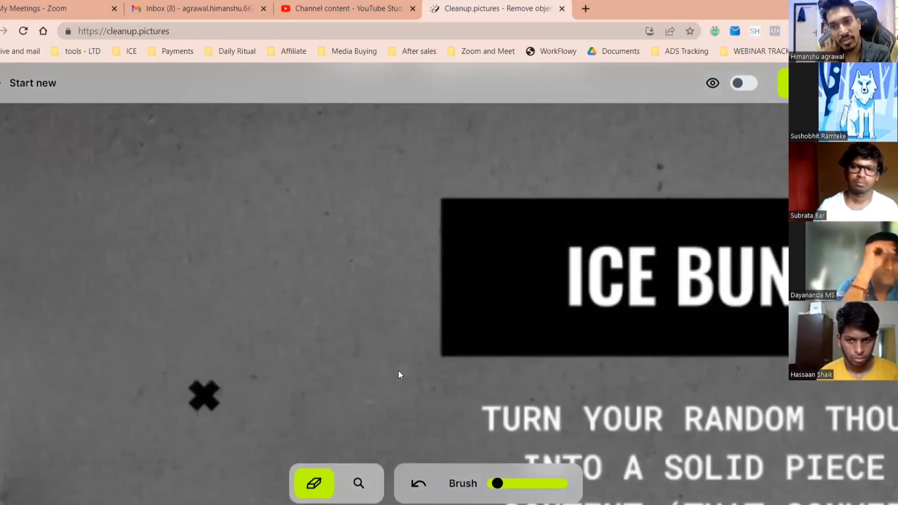
pyautogui.scroll(-5, 463, 237)
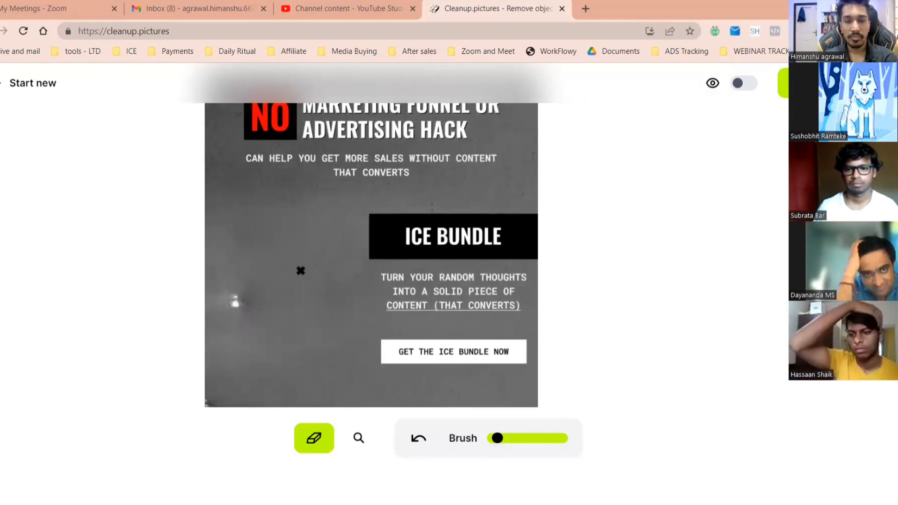
# Open the flair.ai website in the current browser tab.
pyautogui.click(407, 31)
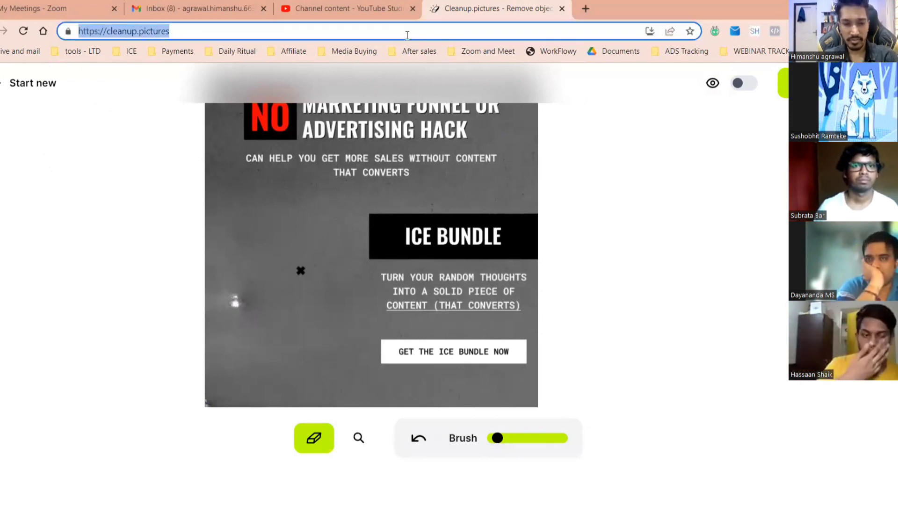
pyautogui.write('flair.ai')
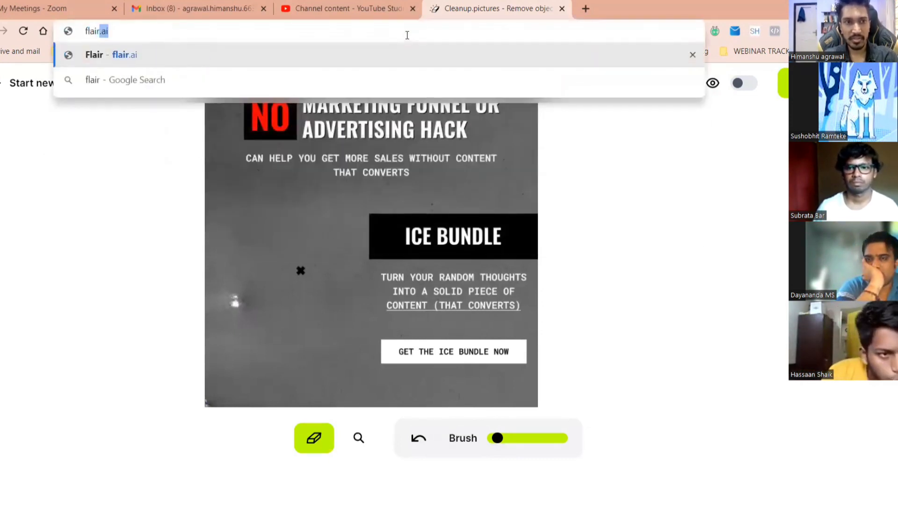
pyautogui.press('Return')
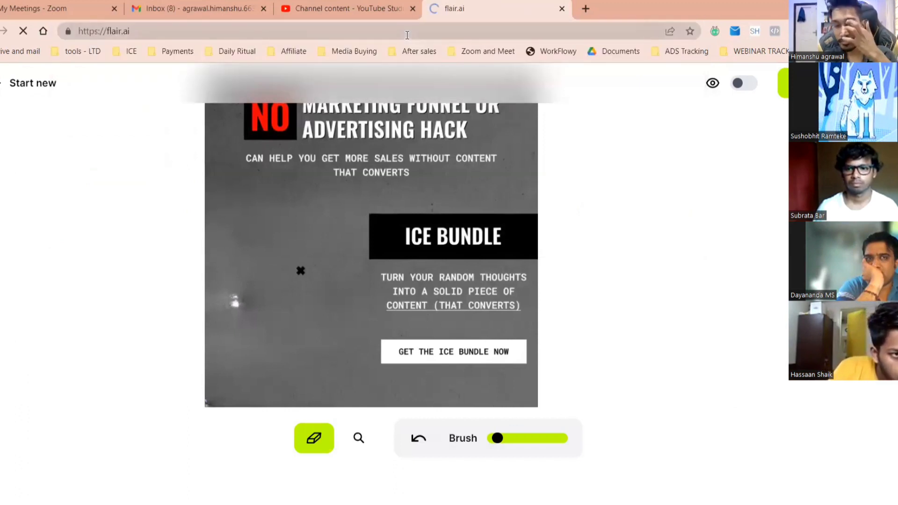